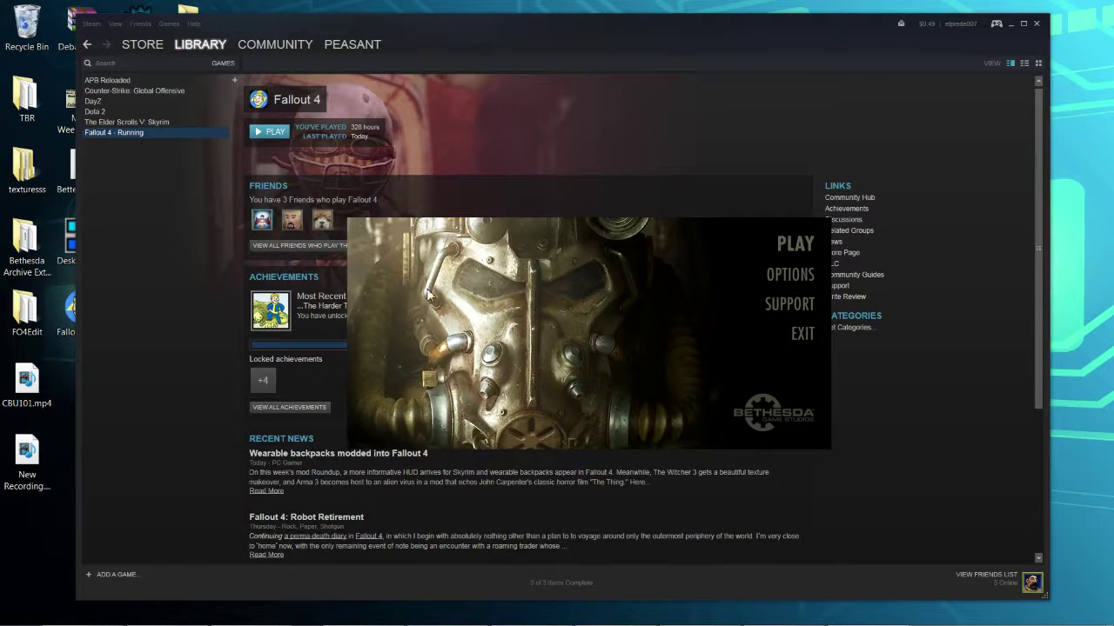
- Switch to Nexus Mod Manager and look through the Fallout 4 mods list up to its first category
drag(470, 339, 343, 244)
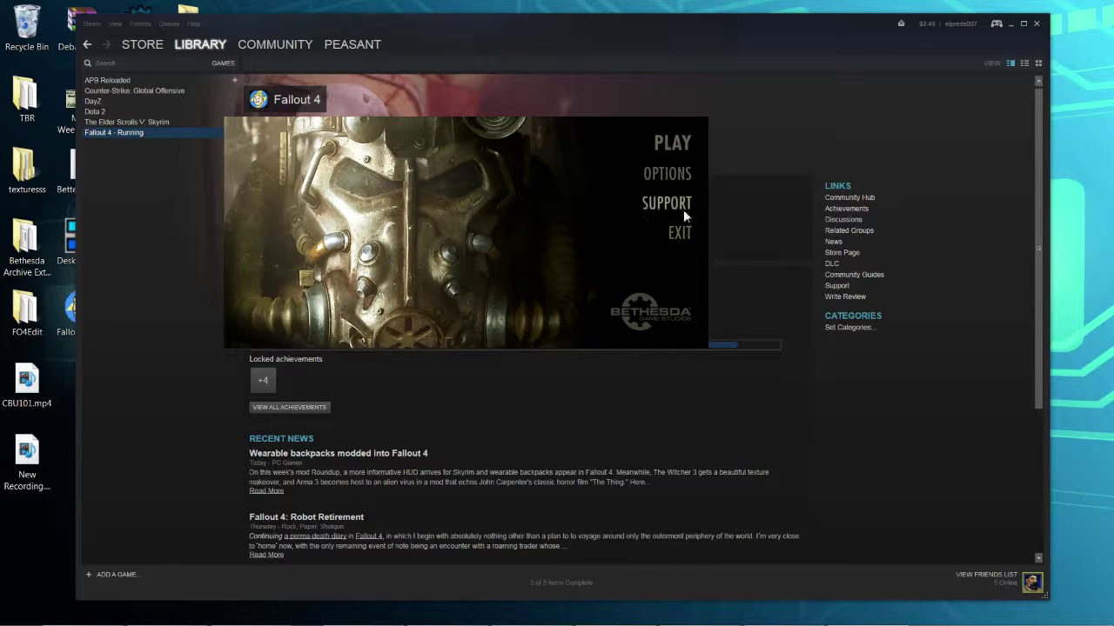
drag(431, 179, 485, 197)
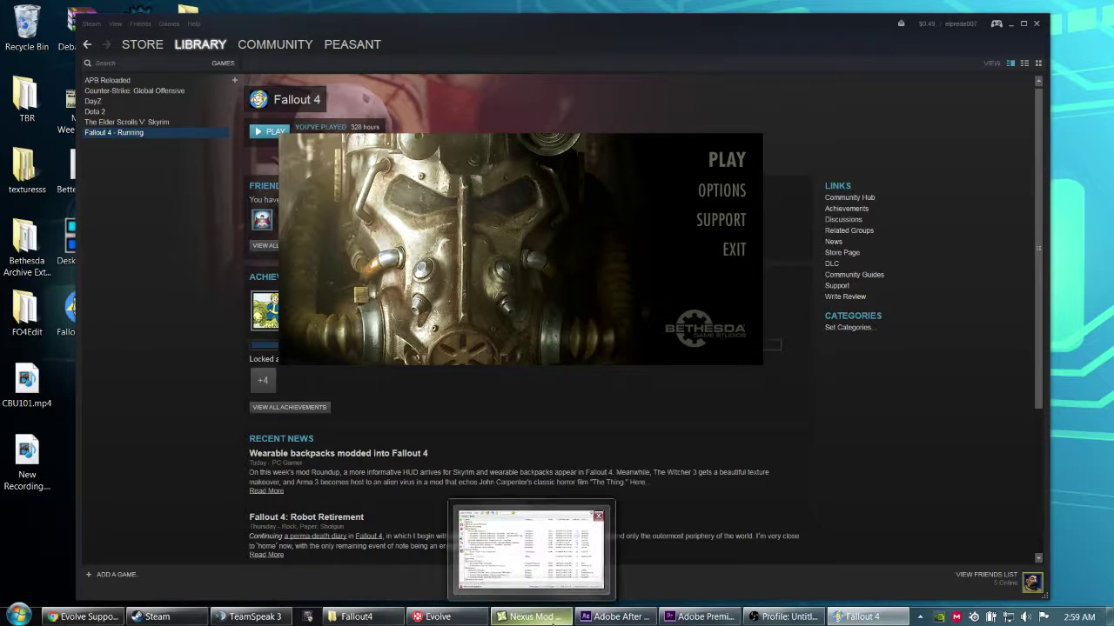
click(553, 621)
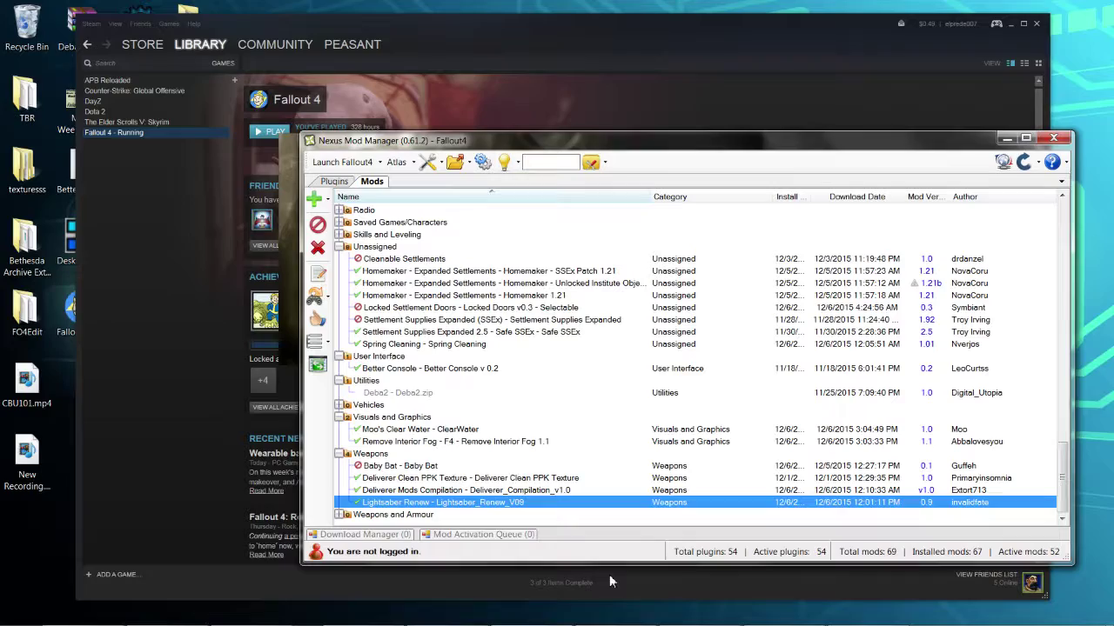
scroll(504, 330, up, 9)
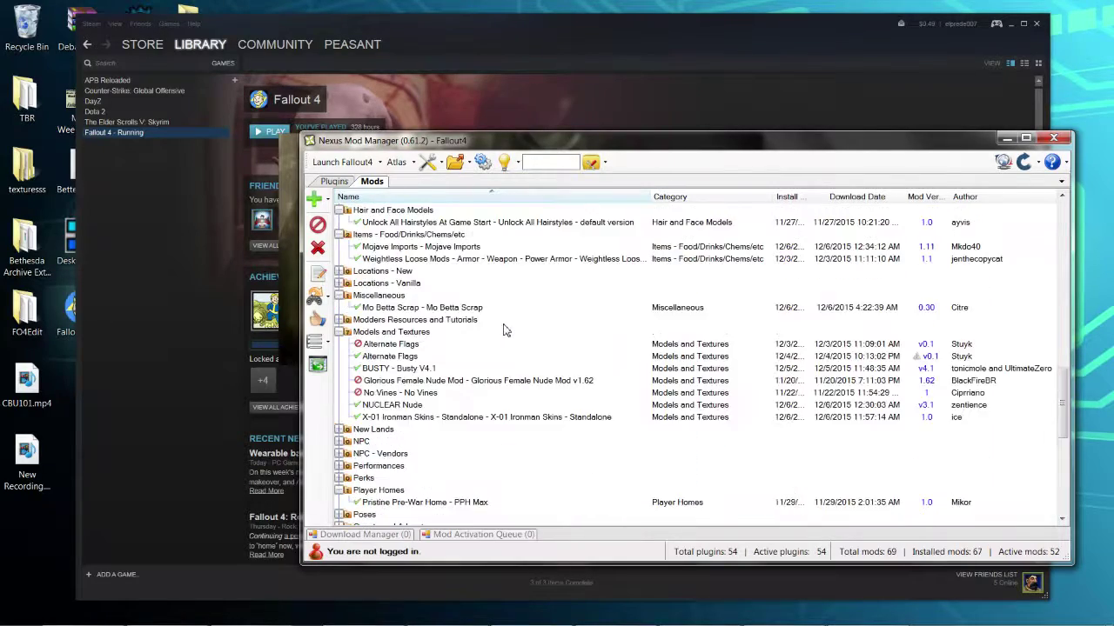
scroll(505, 330, up, 20)
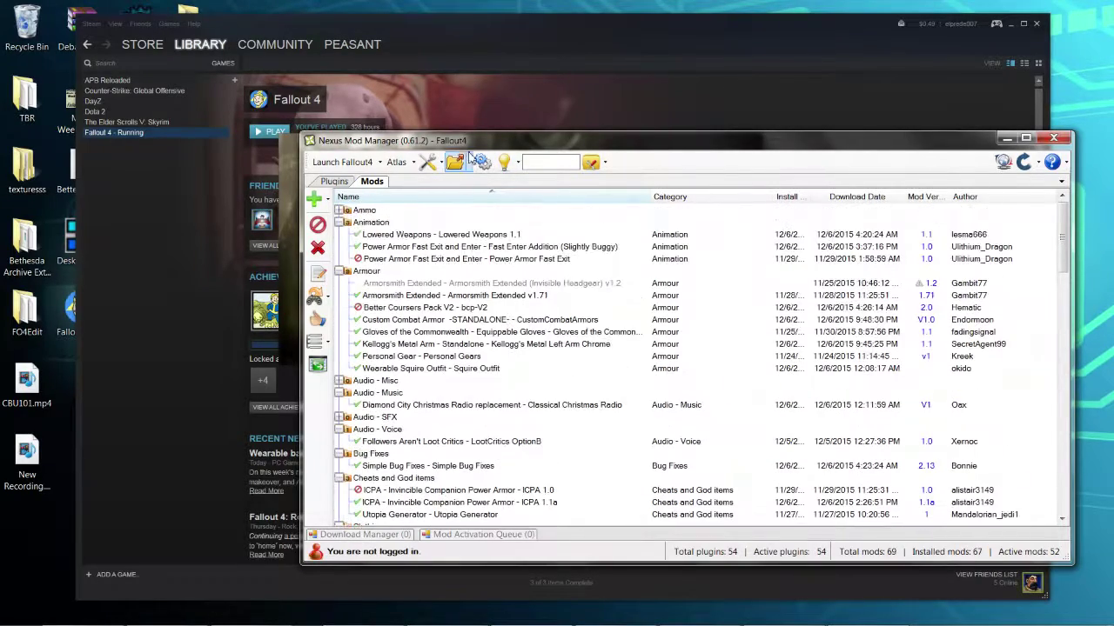
- Deactivate the Lowered Weapons 1.1 mod, reactivate it, and select the Power Armor Fast Exit and Enter - Fast Enter Addition mod
double_click(426, 237)
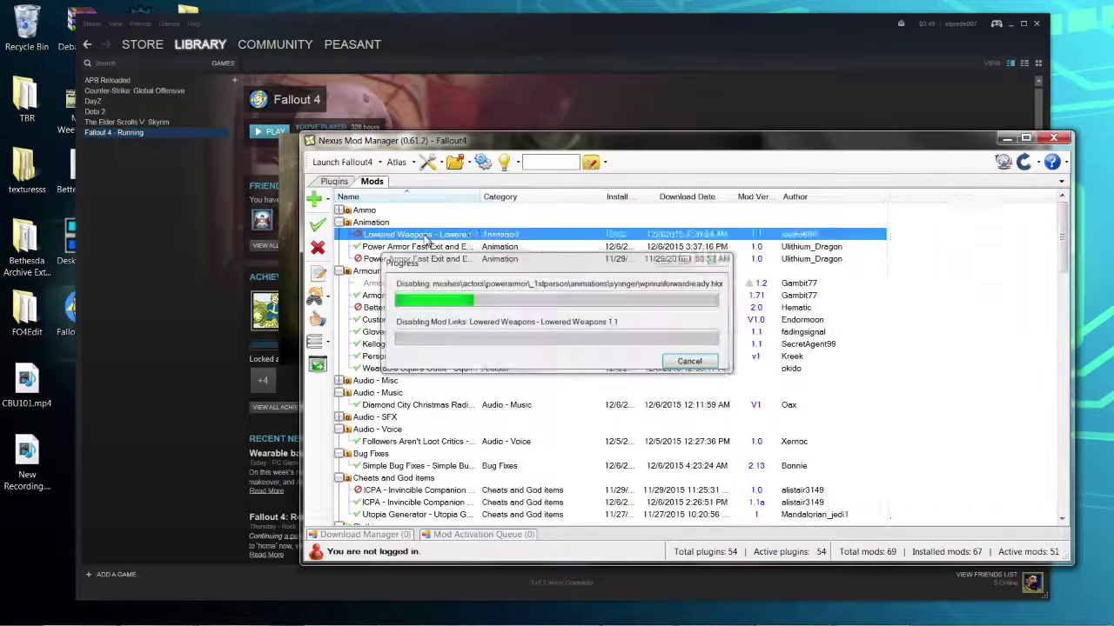
double_click(424, 237)
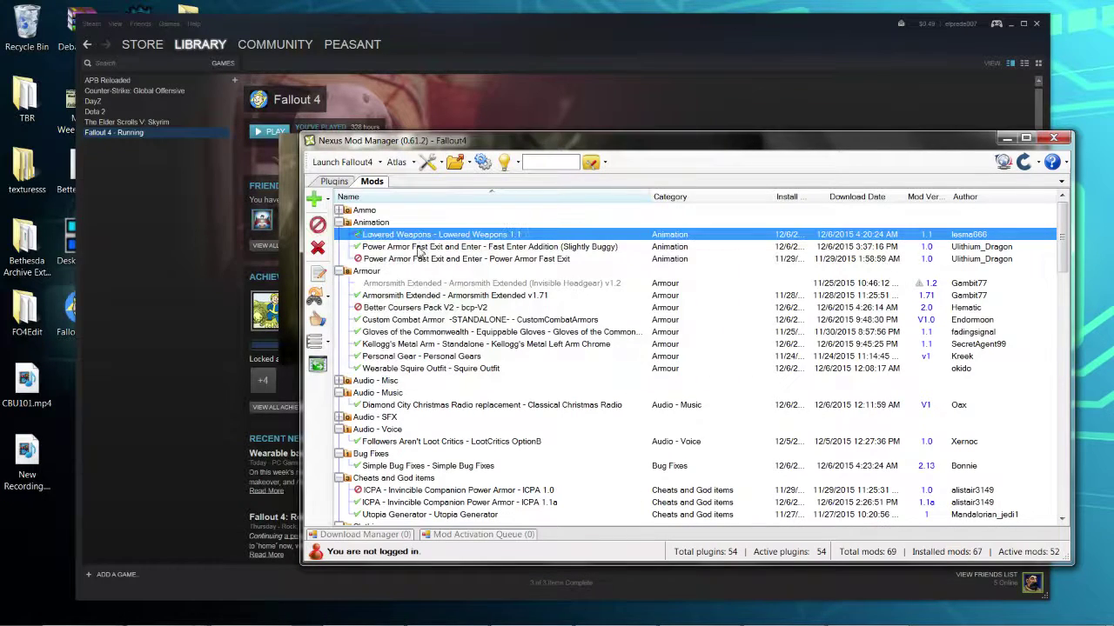
click(420, 251)
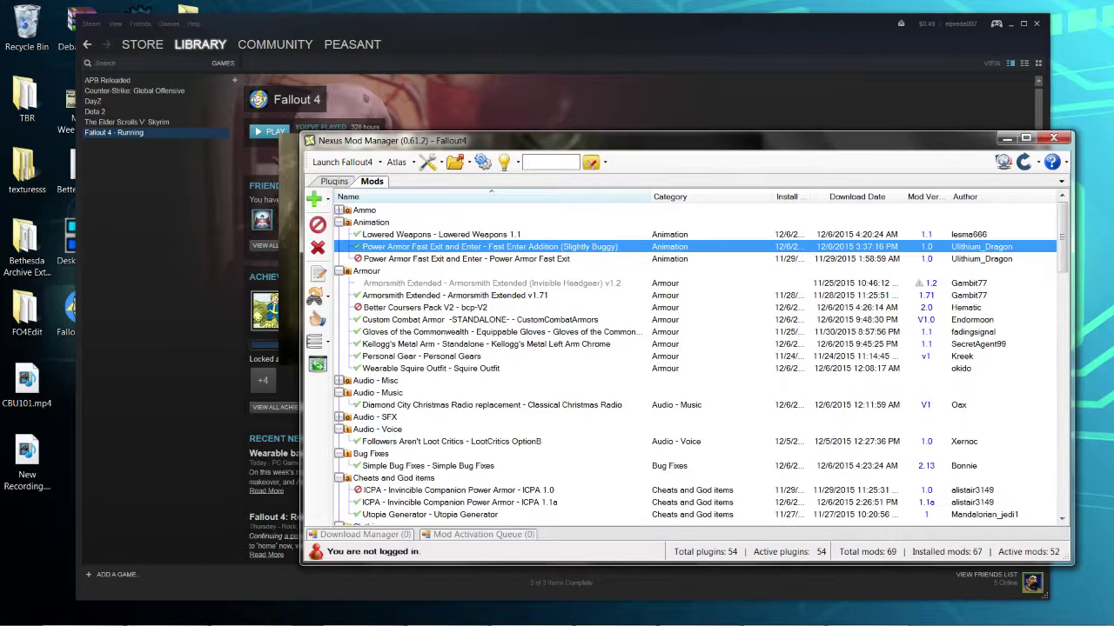
- Search the computer for %appdata% and open the Roaming folder
click(18, 617)
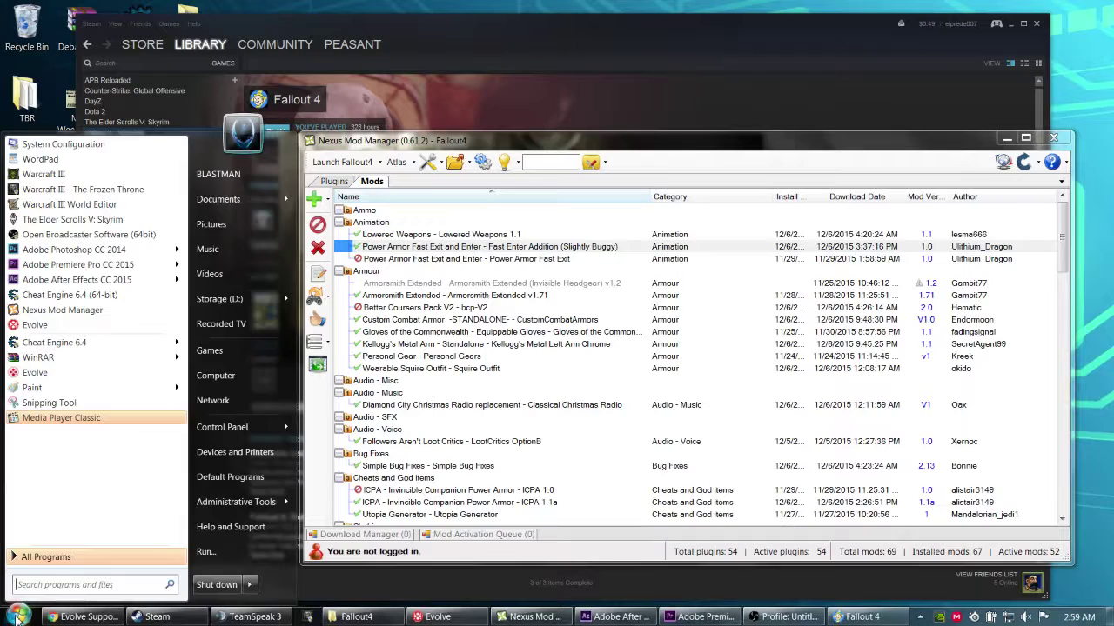
text(d)
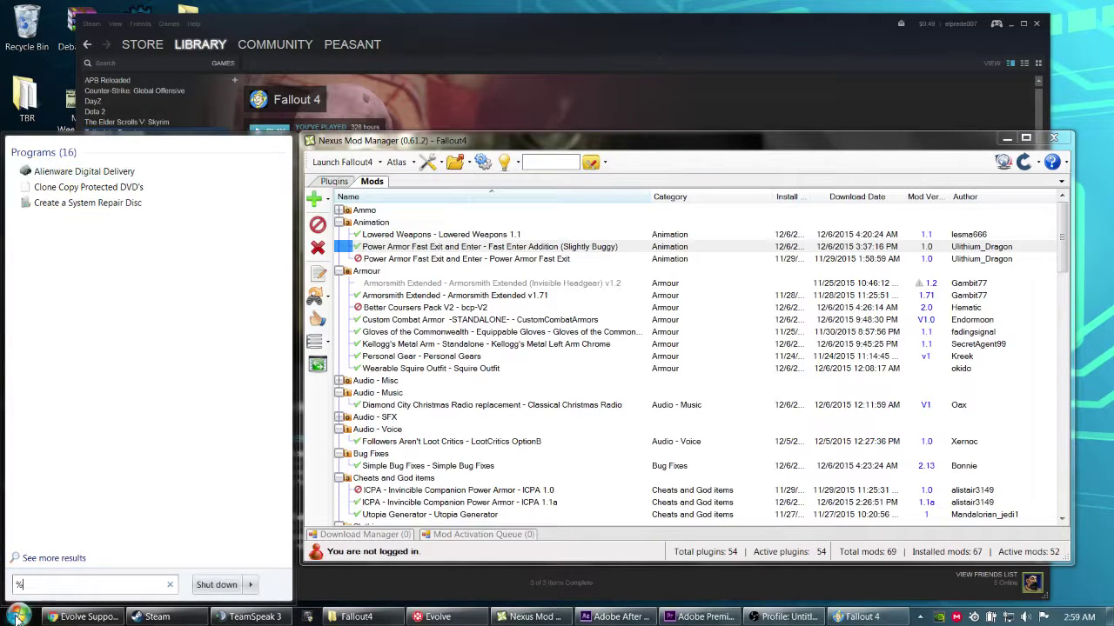
text(appdata)
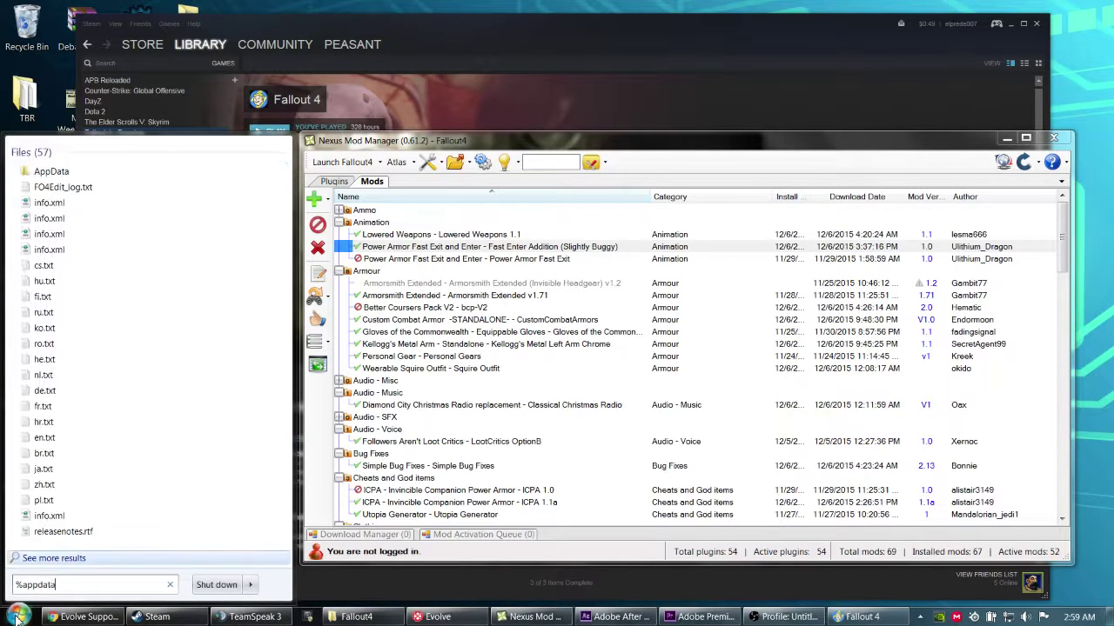
text(%)
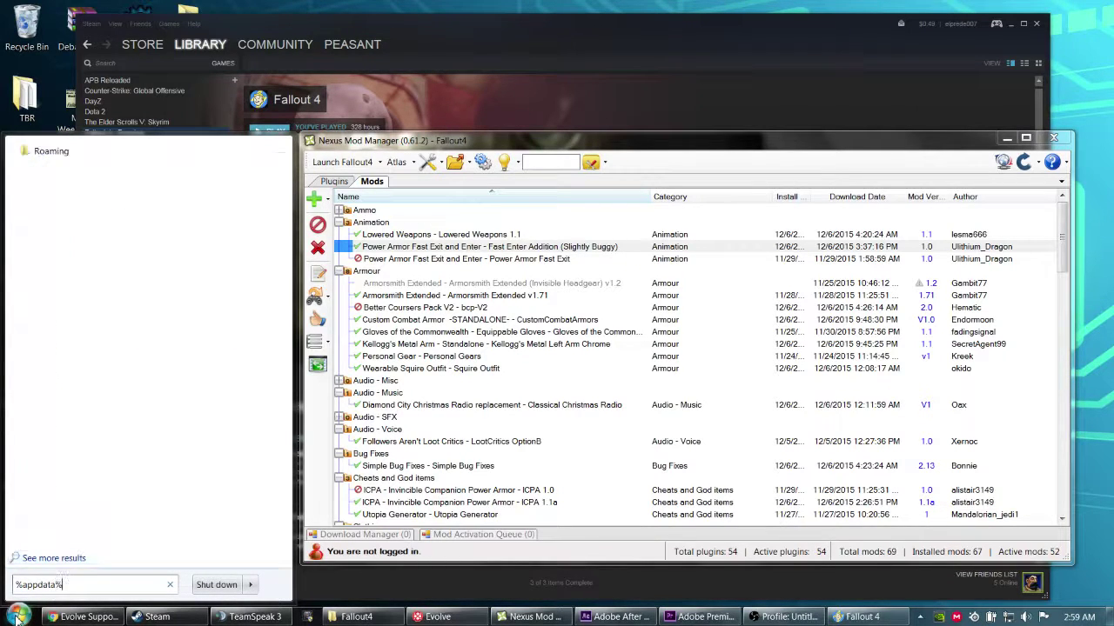
click(104, 152)
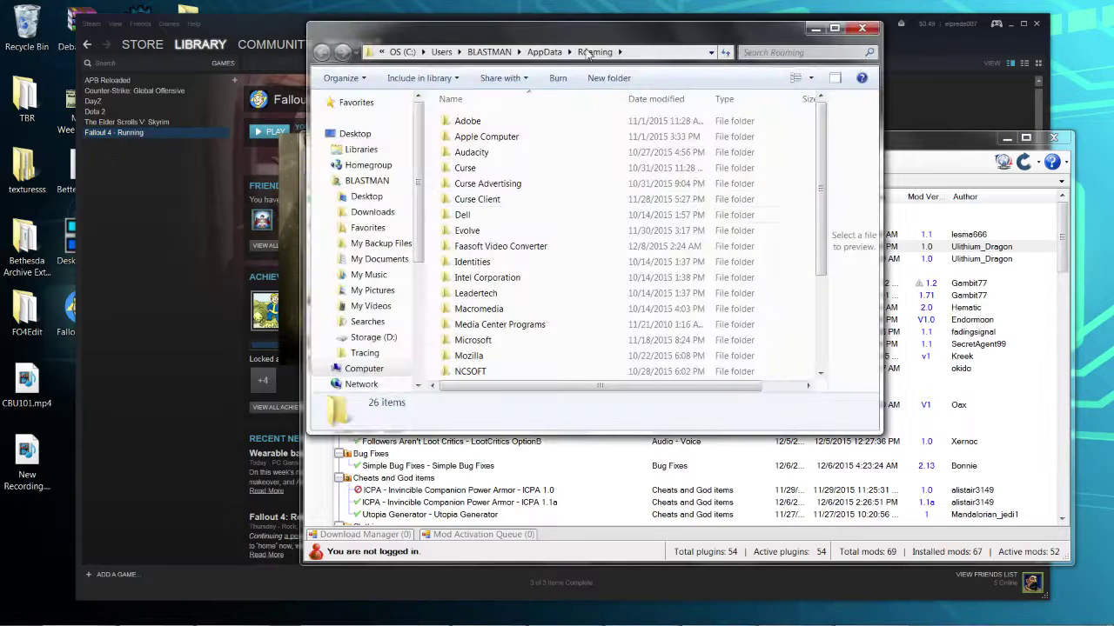
- Go up to the AppData folder and open the Fallout4 folder inside Local
click(545, 54)
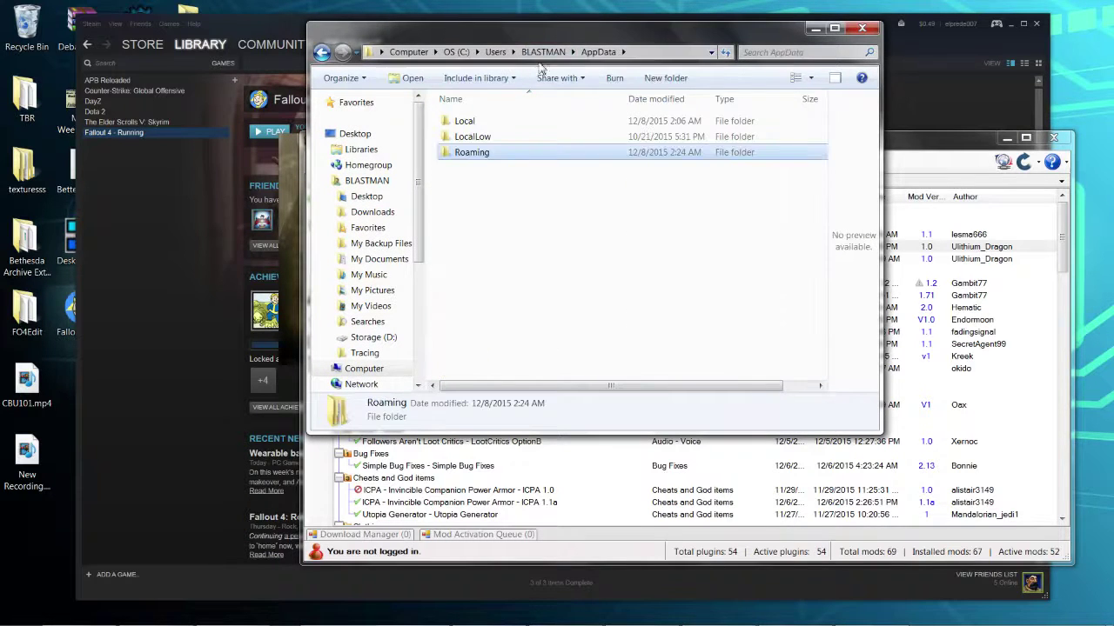
double_click(503, 123)
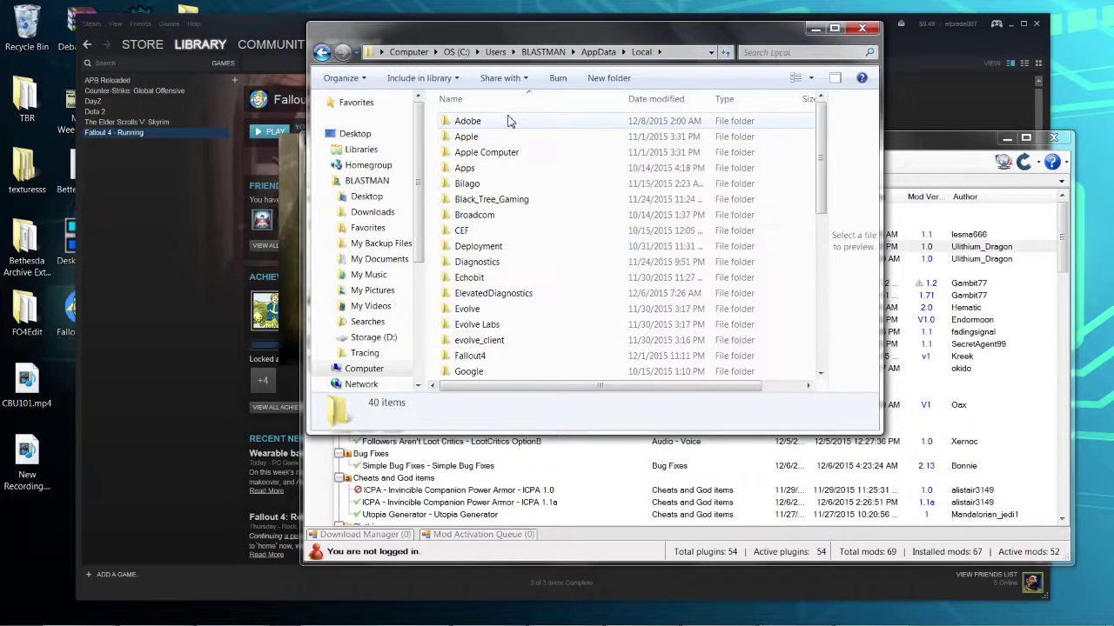
scroll(569, 319, down, 1)
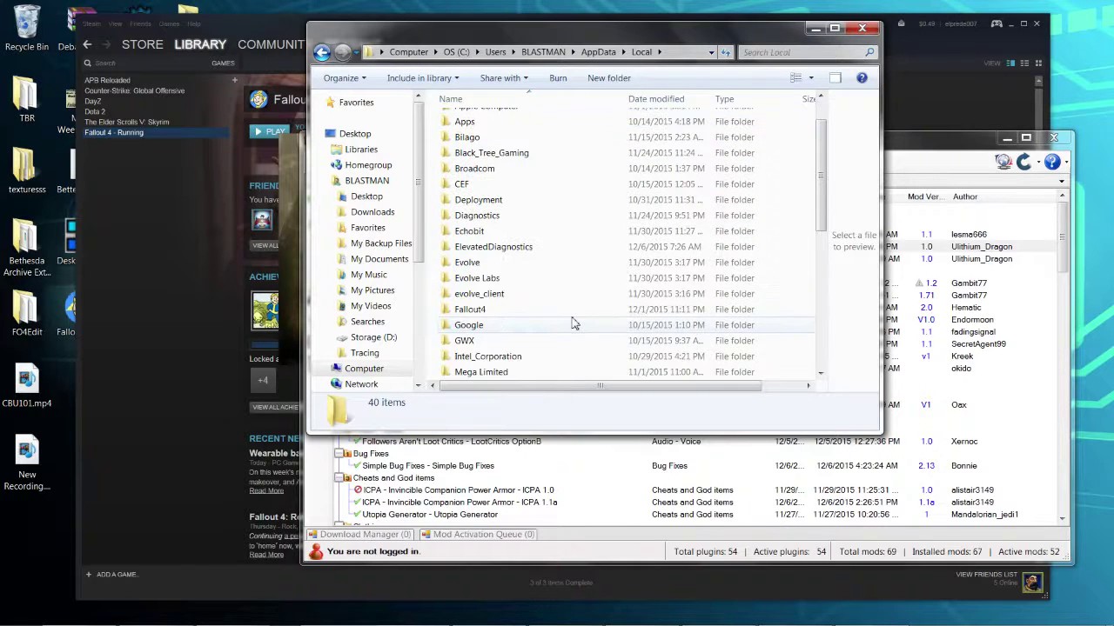
double_click(566, 309)
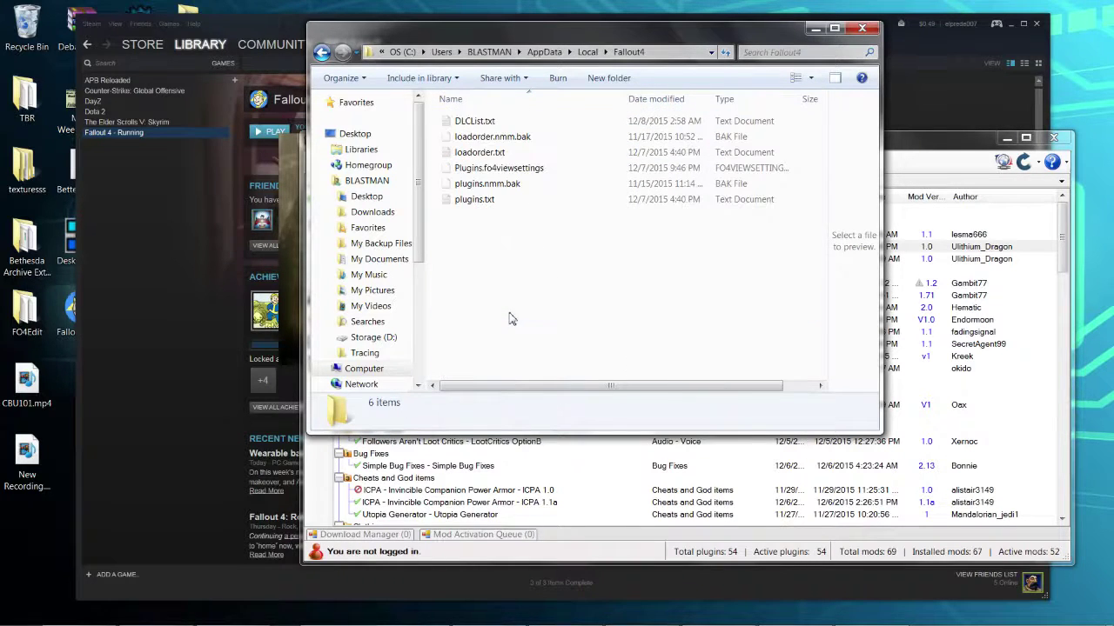
- Open plugins.txt in Notepad and review its list of plugin files
double_click(497, 199)
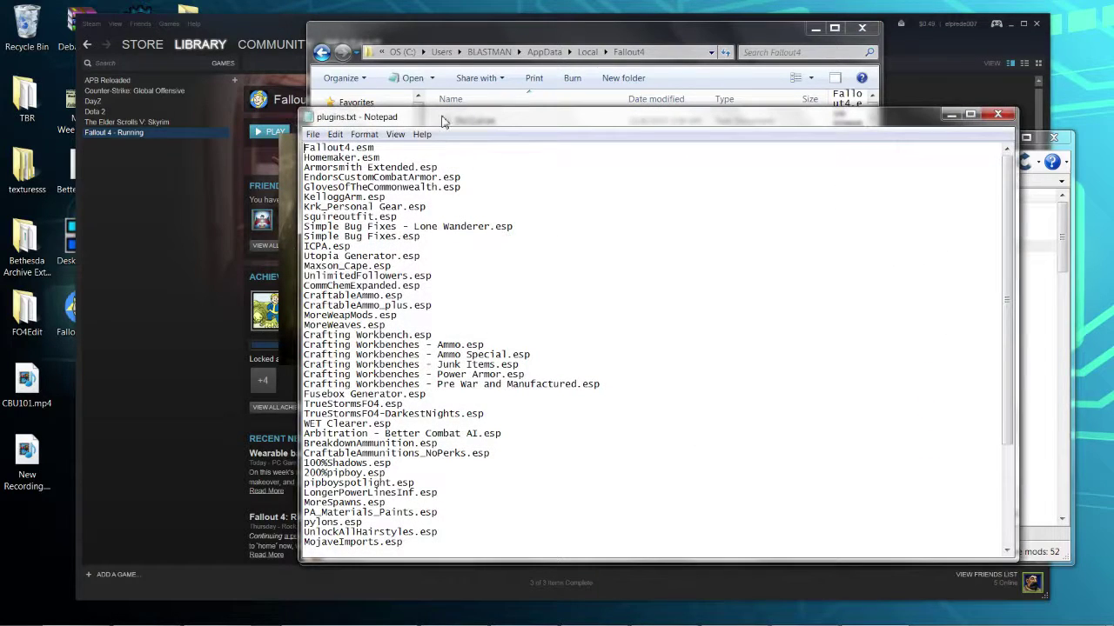
scroll(396, 183, down, 1)
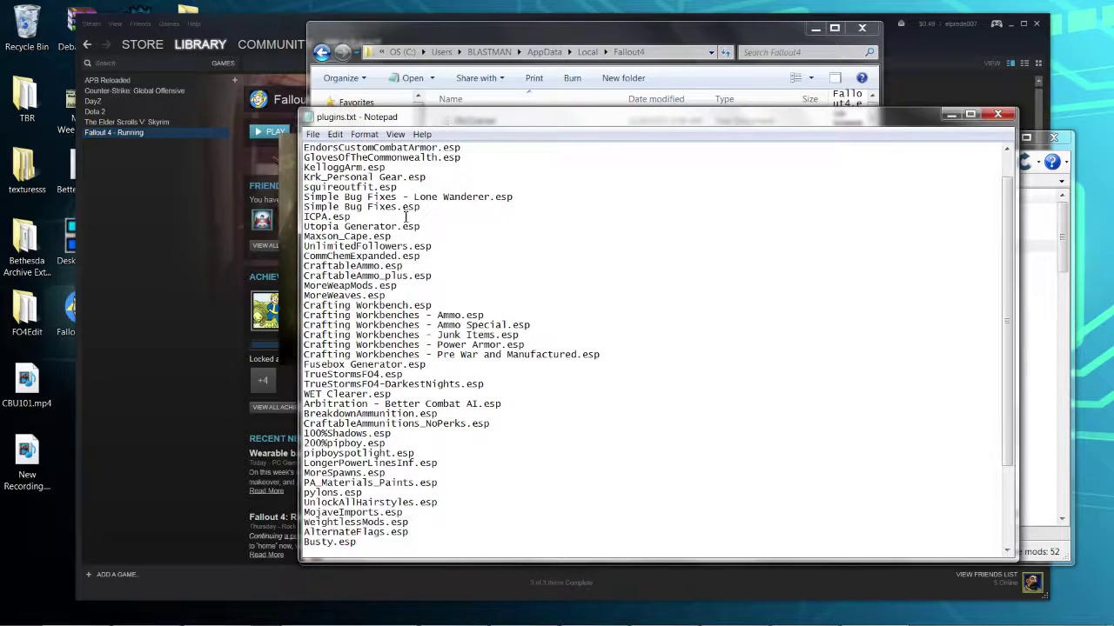
drag(557, 118, 383, 131)
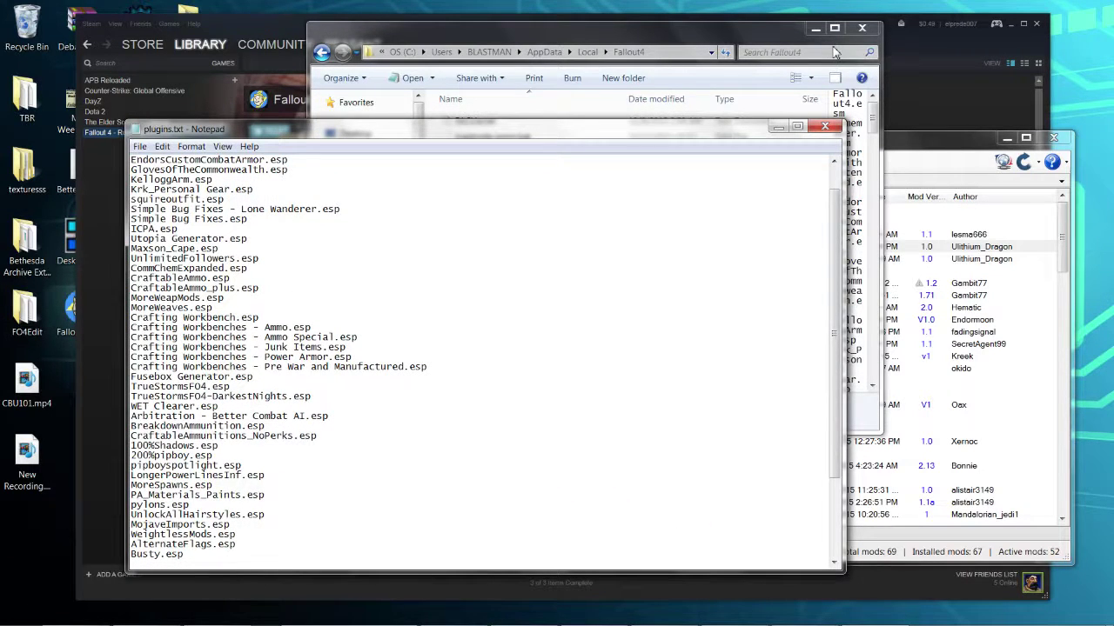
scroll(299, 218, up, 1)
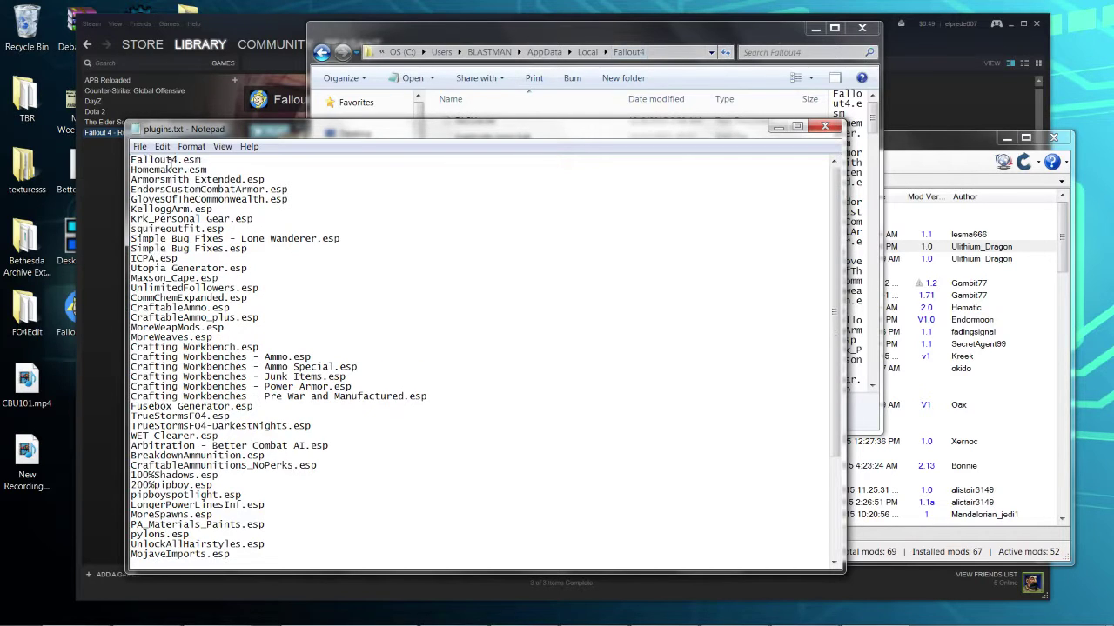
- Compare the plugins.txt entries with the mods list in Nexus Mod Manager, highlight the Fallout4.esm line, and close the text file
click(940, 144)
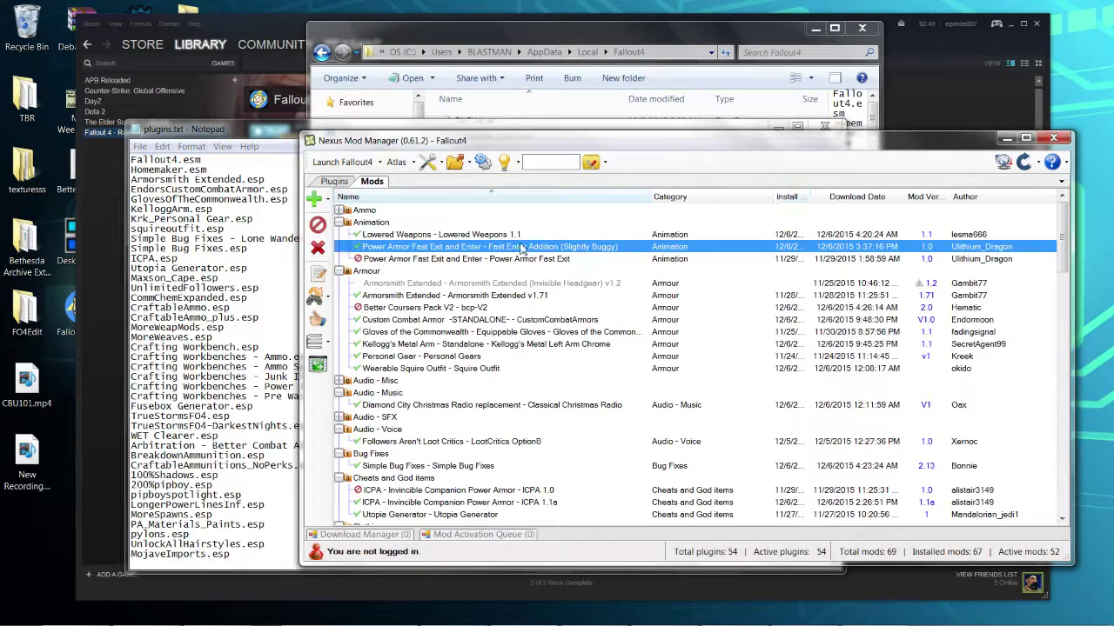
click(275, 237)
drag(134, 159, 360, 105)
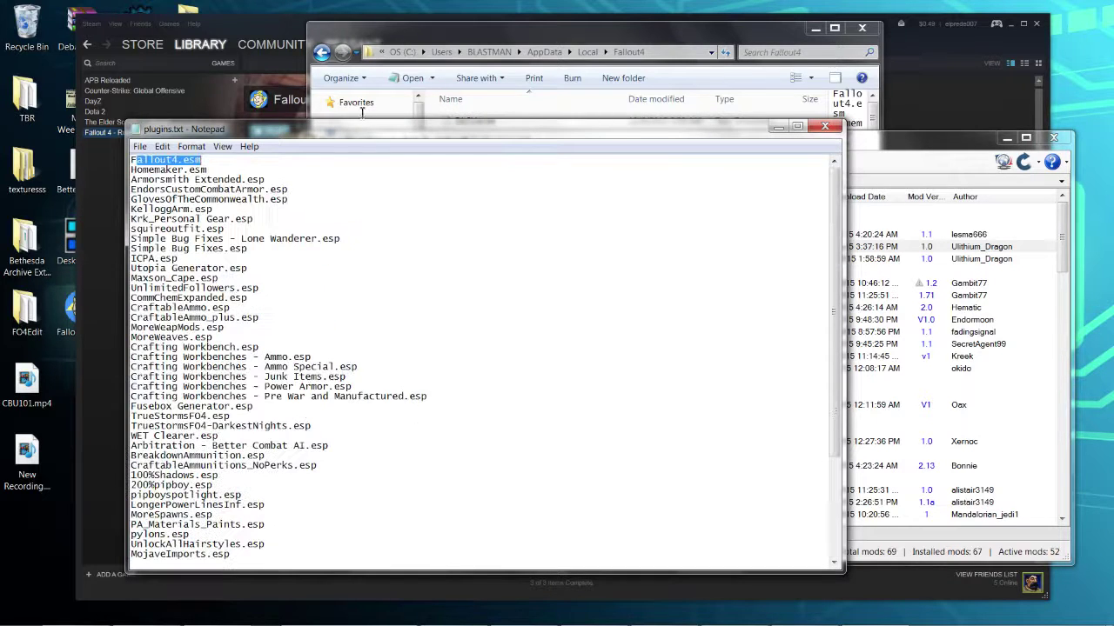
click(824, 128)
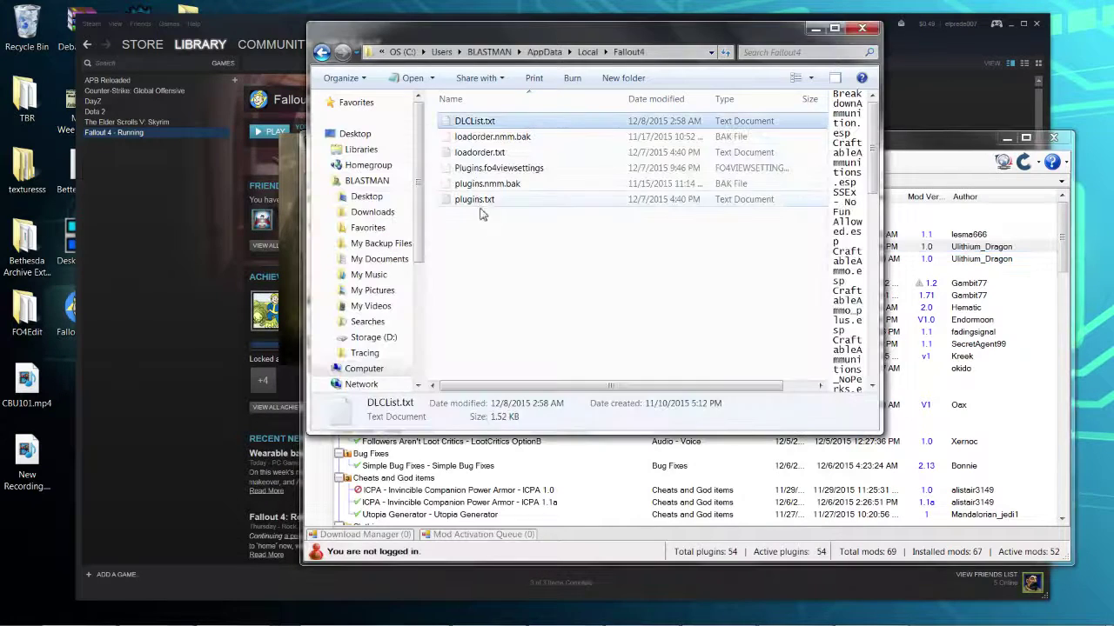
- Check the read-only attribute in the properties of plugins.txt, and close the Fallout4 folder without changes
right_click(480, 201)
click(573, 509)
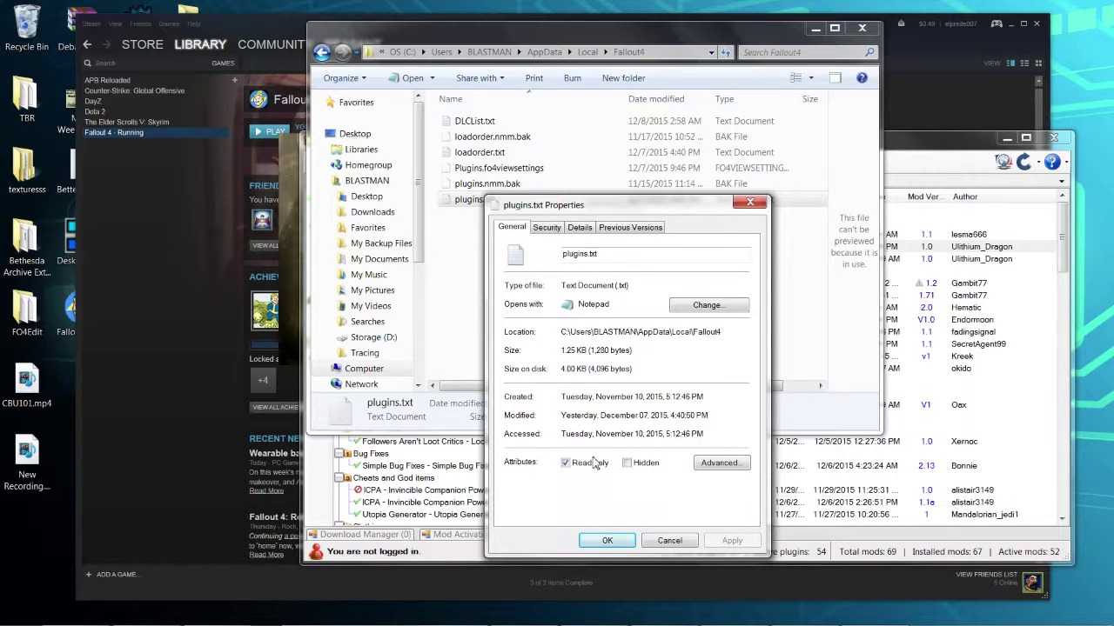
click(669, 541)
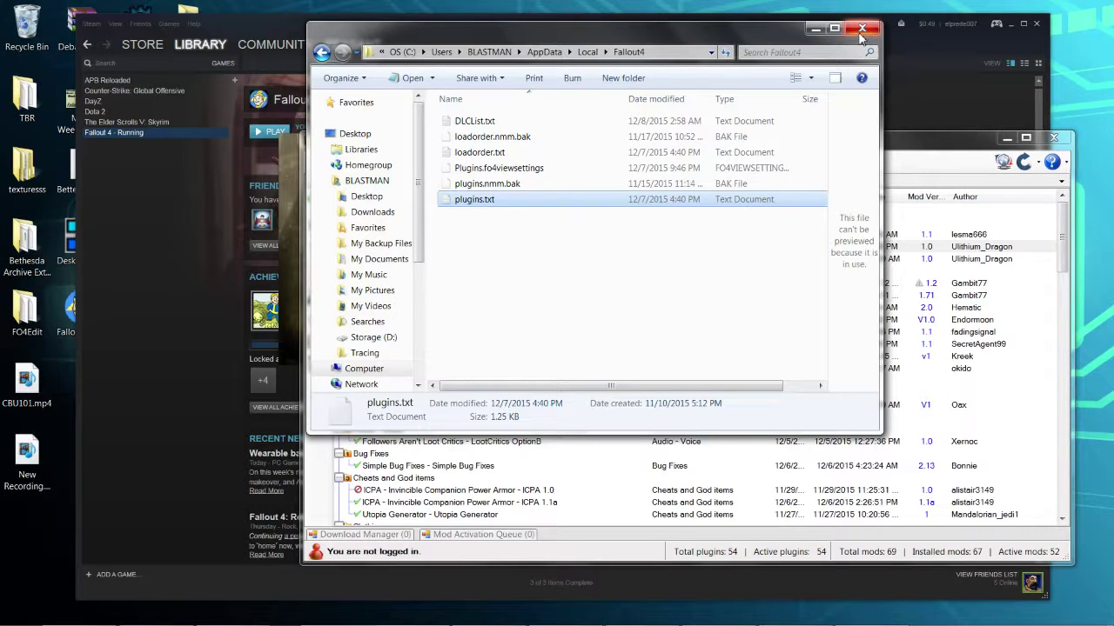
click(861, 30)
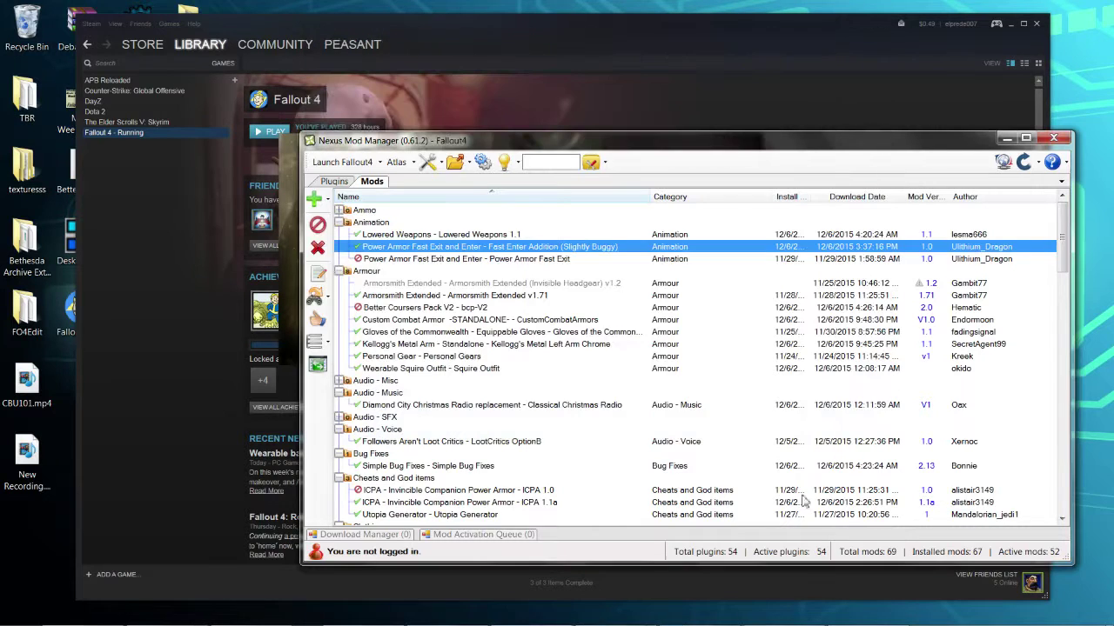
- Return to the Steam library and close the remaining Fallout4 folder window
click(383, 616)
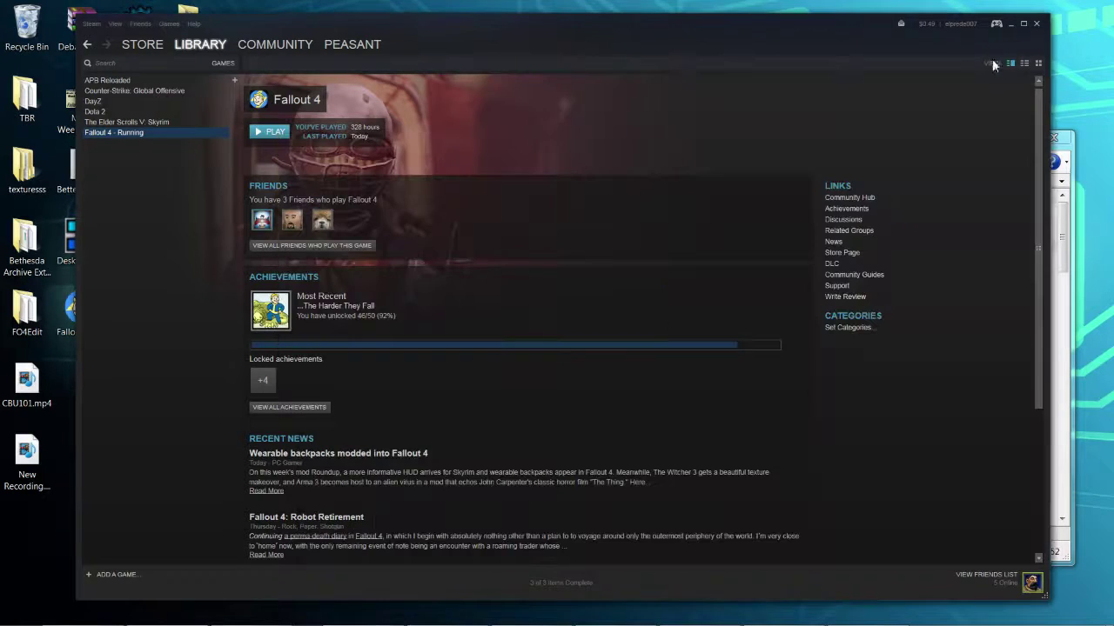
click(993, 53)
click(859, 621)
click(999, 50)
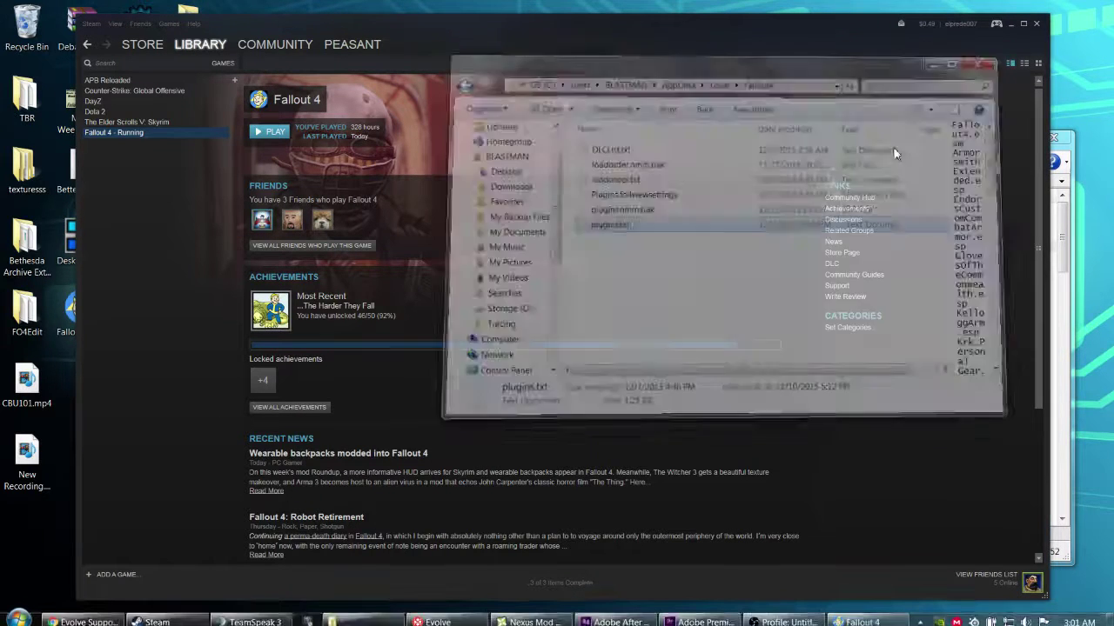
- Browse the local files of Fallout 4 from its properties in the Steam library
right_click(183, 135)
click(219, 313)
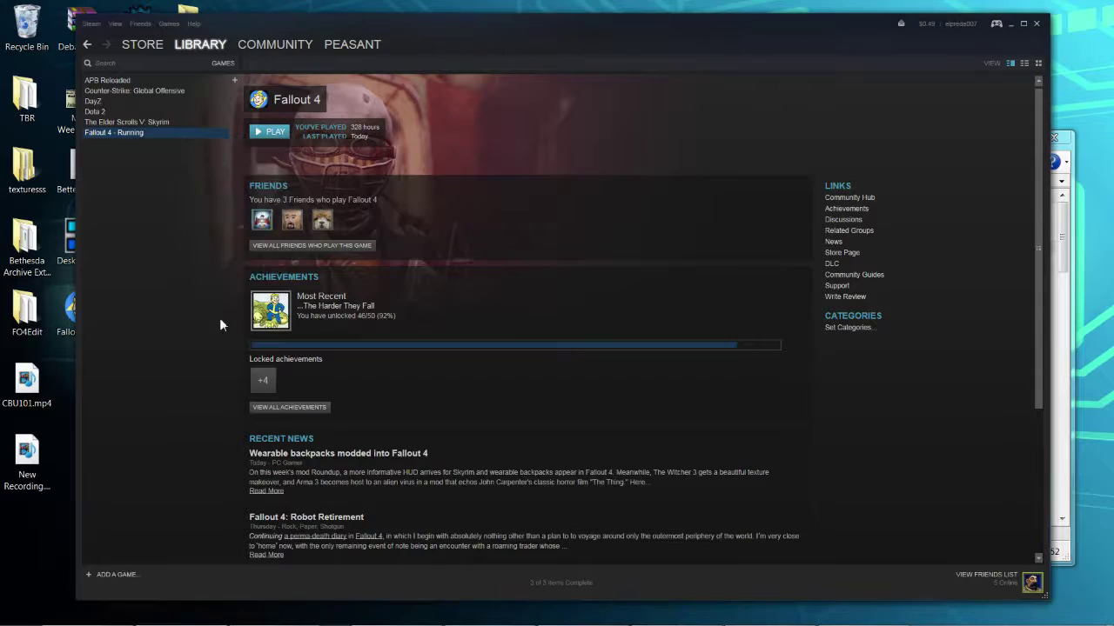
click(530, 157)
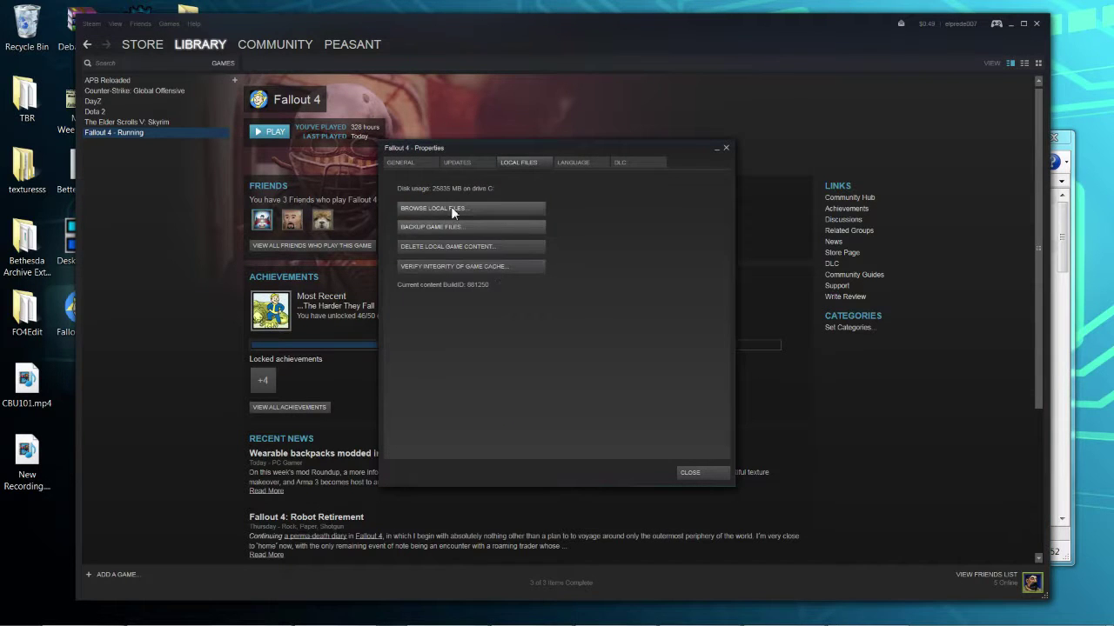
click(451, 210)
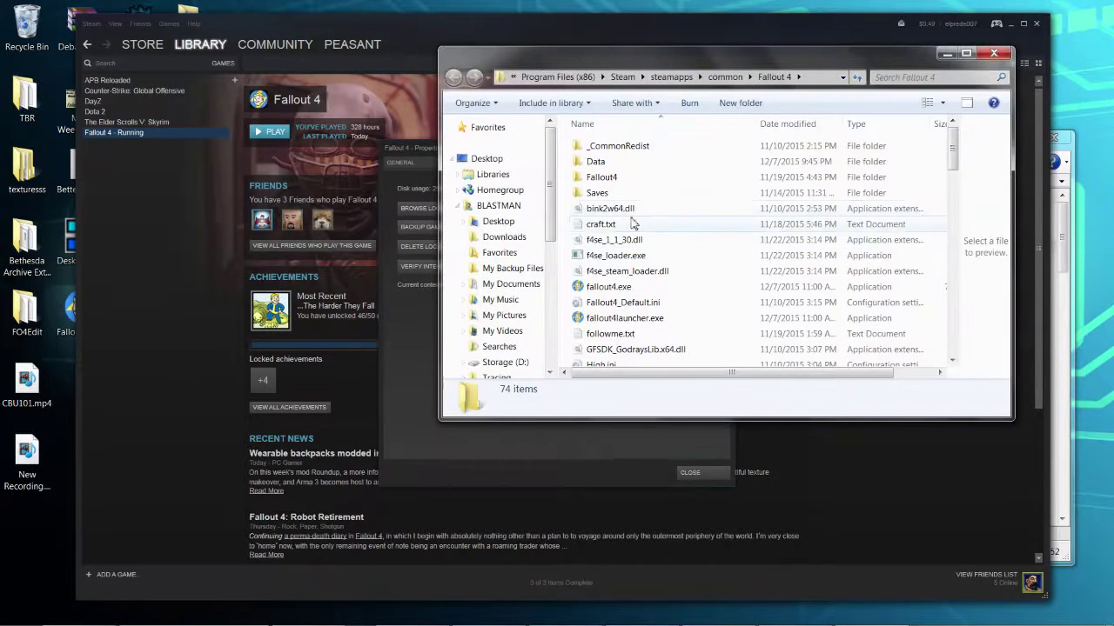
- Rename the fallout4launcher.exe file in the Fallout 4 game folder to folauncher.exe
click(609, 286)
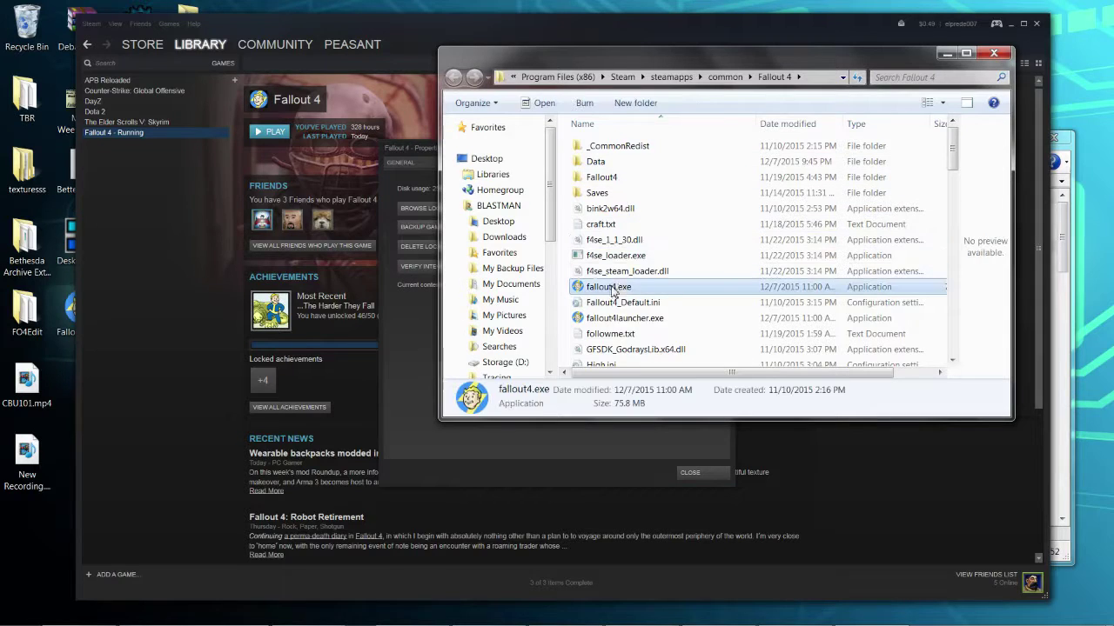
click(625, 318)
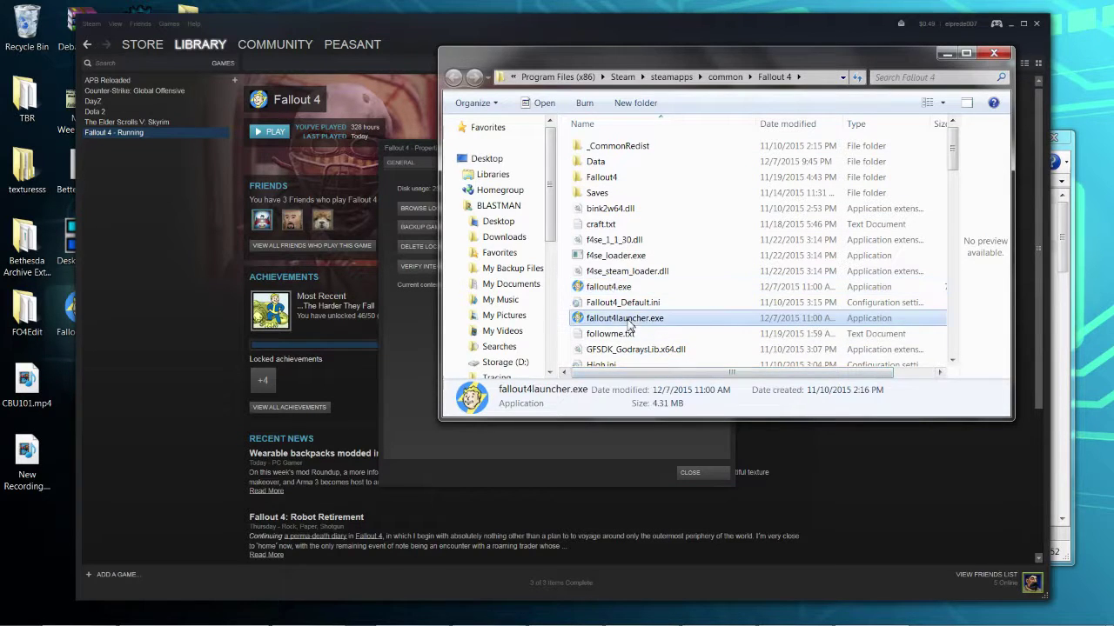
key(Up)
click(623, 325)
click(621, 324)
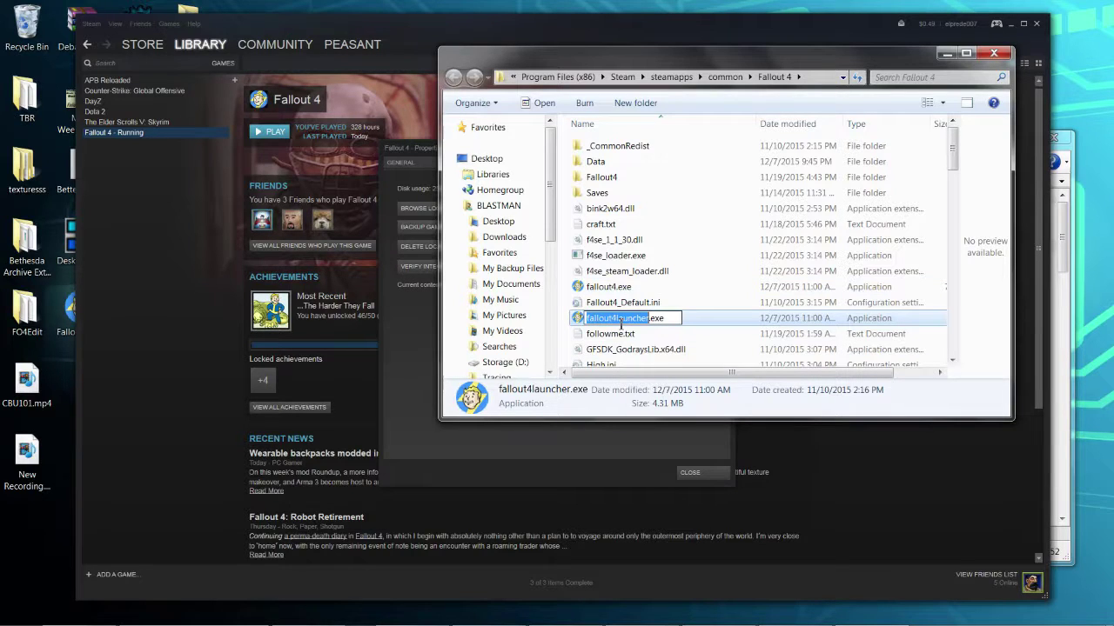
text(fo)
text(launc)
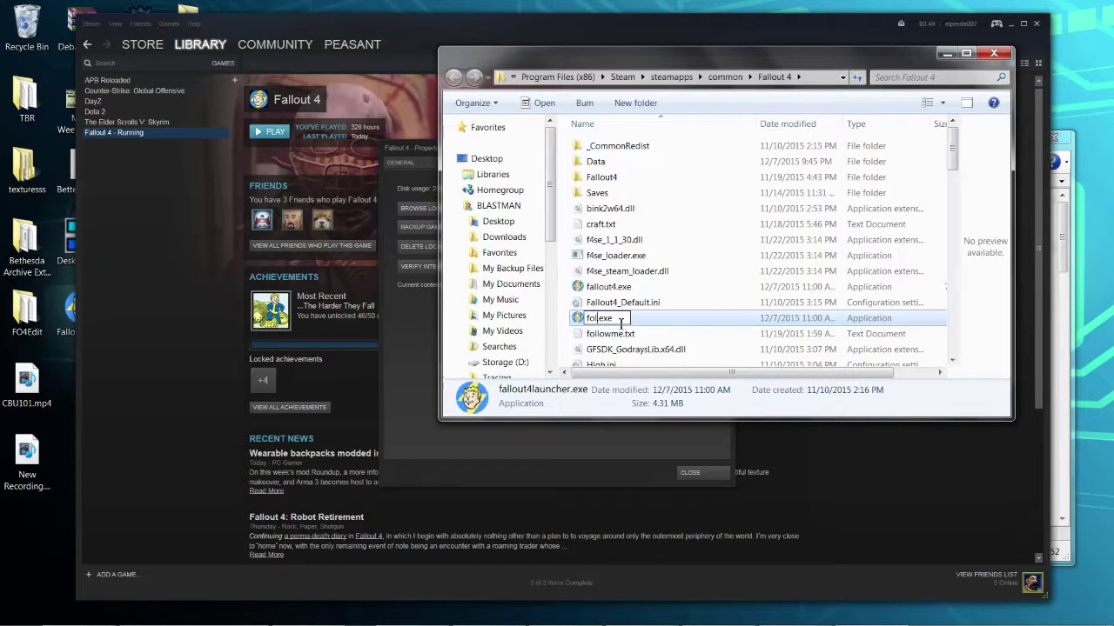
text(her)
- Try renaming fallout4.exe to fallout4launcher.exe, and remove the added "launcher" text from the name again
click(602, 288)
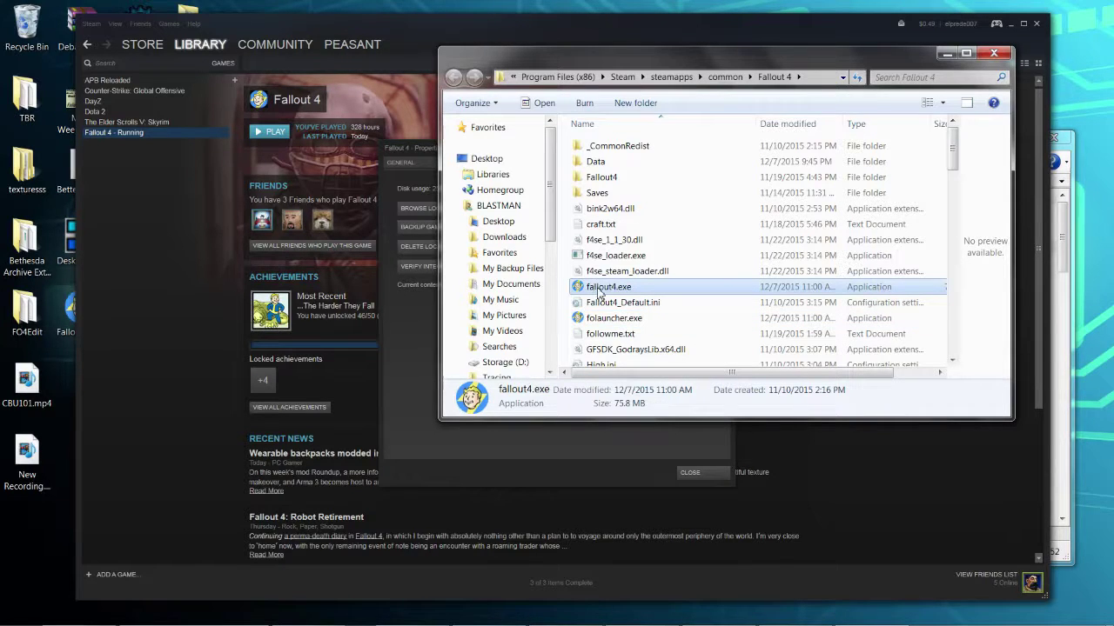
click(621, 294)
click(633, 287)
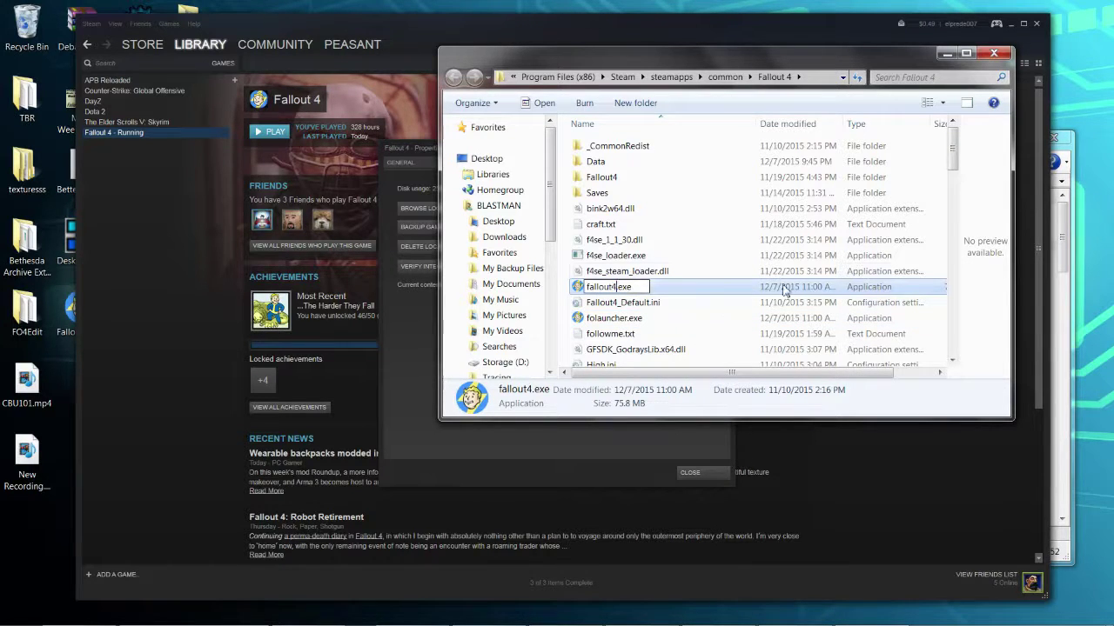
text(launcher)
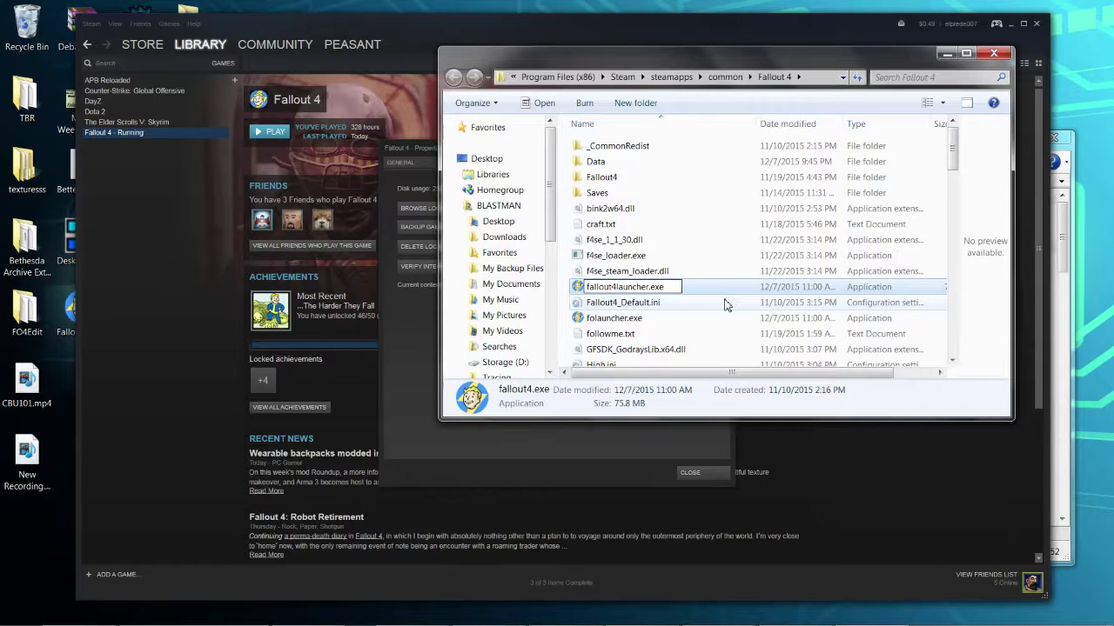
key(BackSpace)
key(BackSpace)
key(BackSpace)
key(BackSpace)
key(BackSpace)
key(BackSpace)
key(BackSpace)
key(BackSpace)
- Rename folauncher.exe back to fallout4launcher.exe, and select the f4se_loader.exe file
click(620, 320)
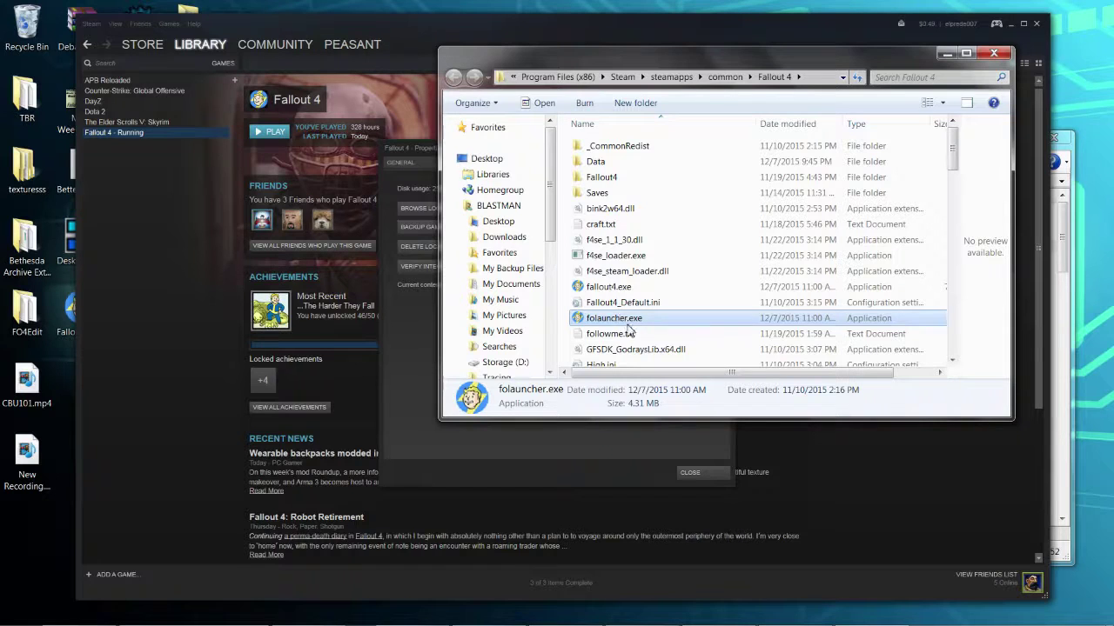
key(F2)
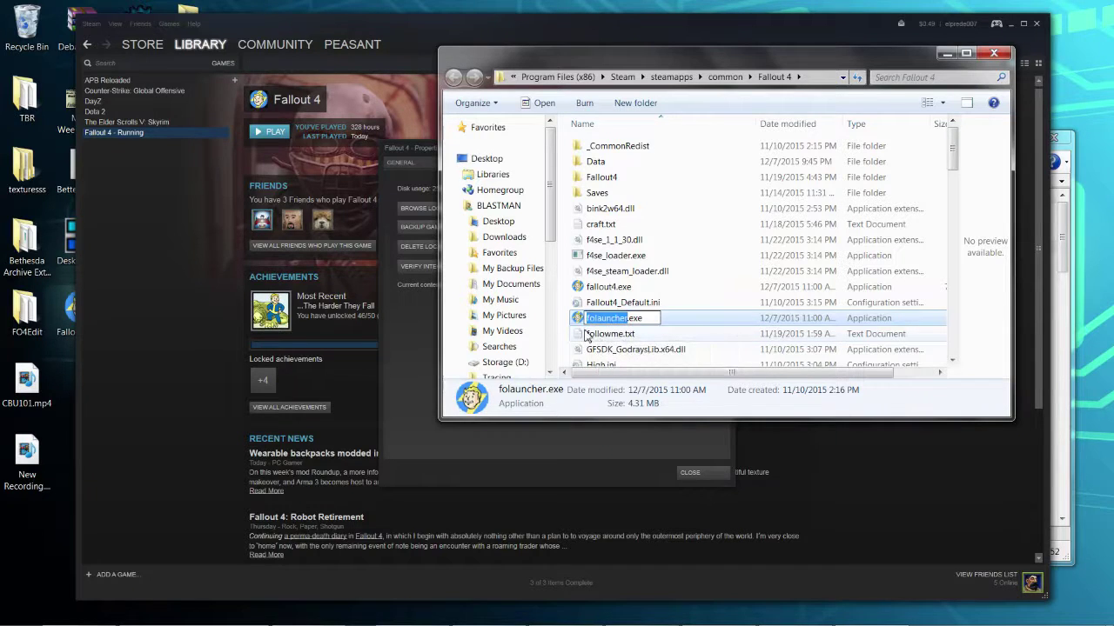
key(Home)
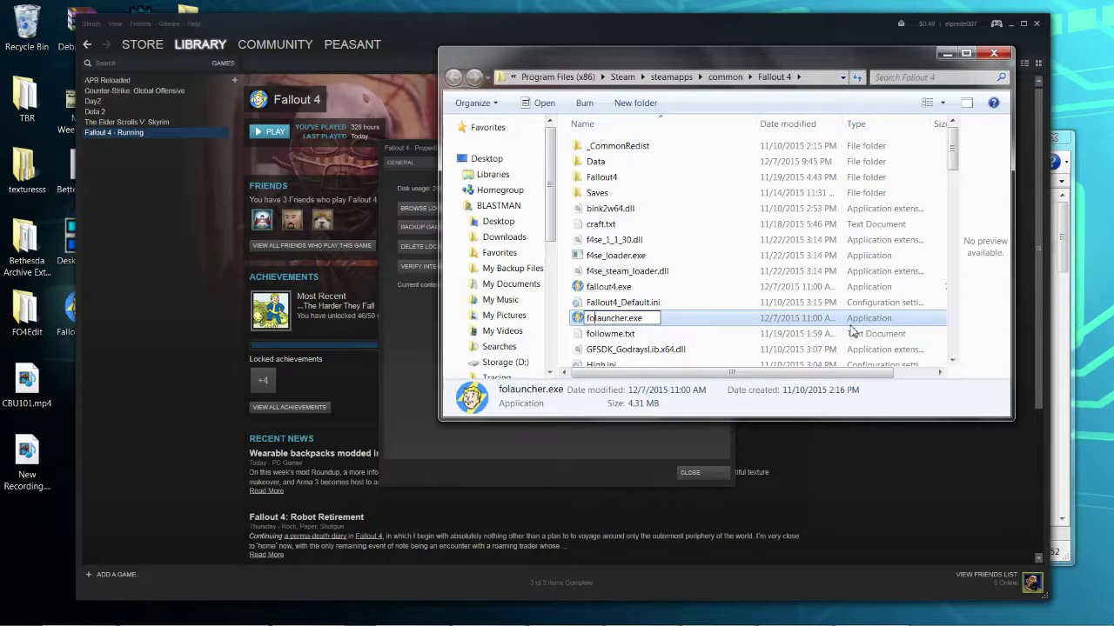
key(BackSpace)
text(allout4)
key(Return)
click(615, 255)
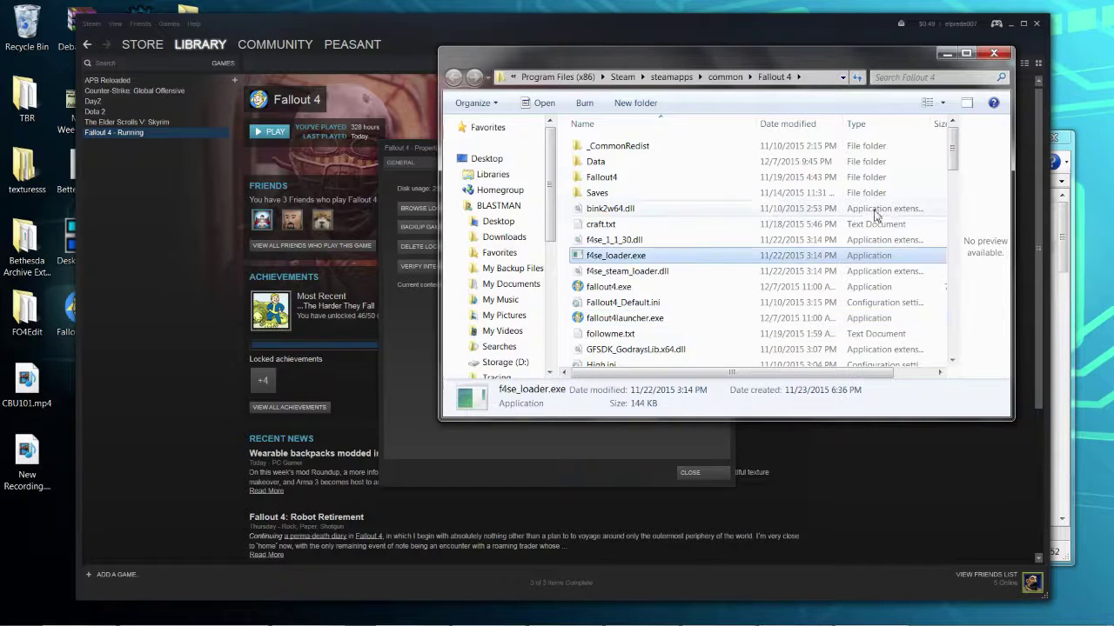